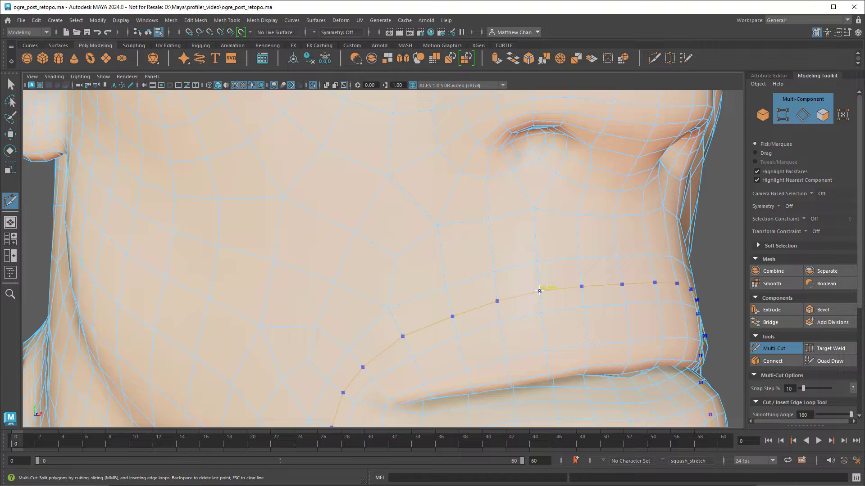
Cut two Multi-Cut edge loops across the ogre's cheek, one upper and one lower
left_click(539, 285, "ctrl")
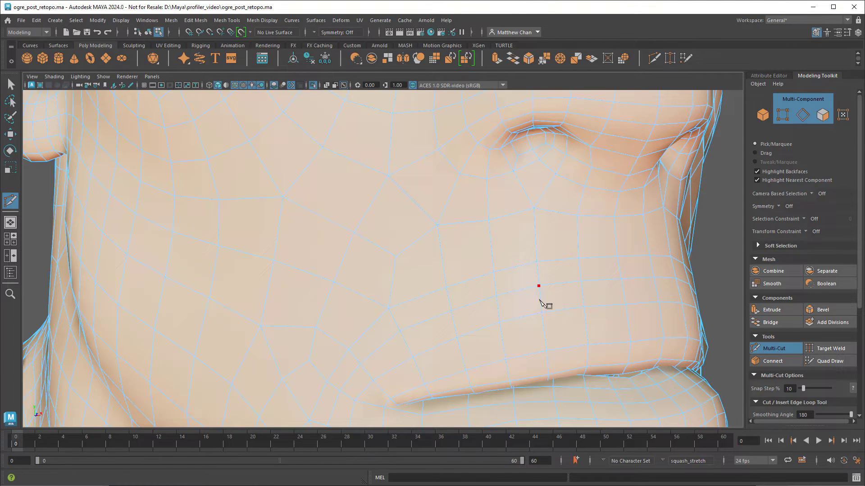
left_click(544, 329, "ctrl")
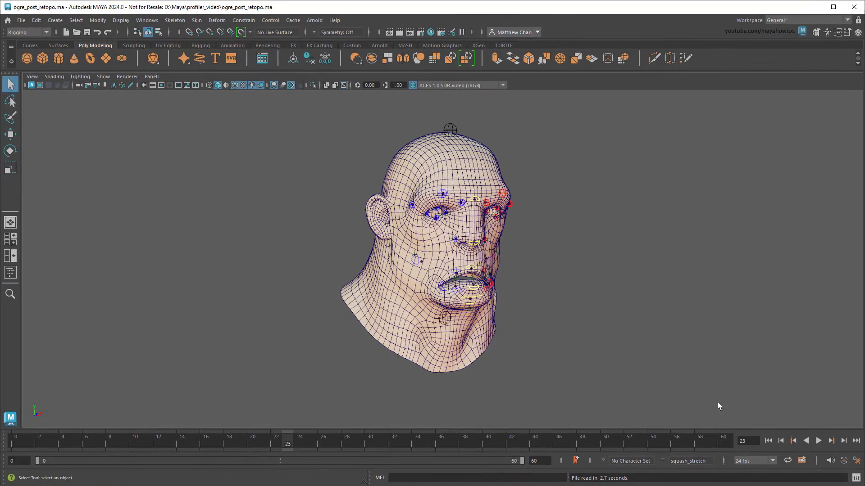
Open the Profiler from Windows > General Editors
left_click(147, 20)
mouse_move(184, 65)
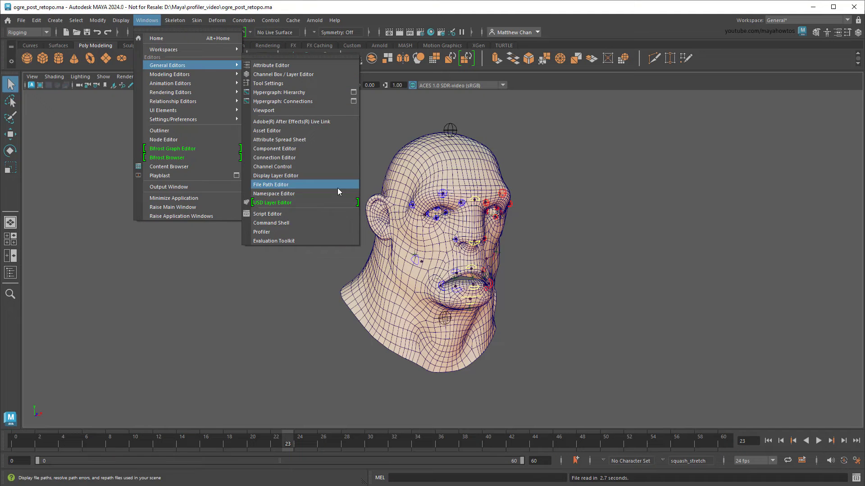
left_click(332, 232)
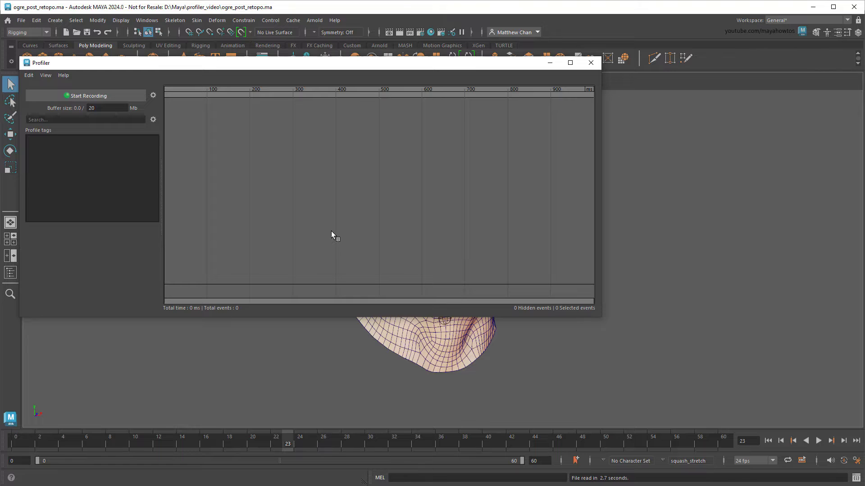
Record the timeline playback in the Profiler, capturing 12823 events over about 9 s
left_click(124, 96)
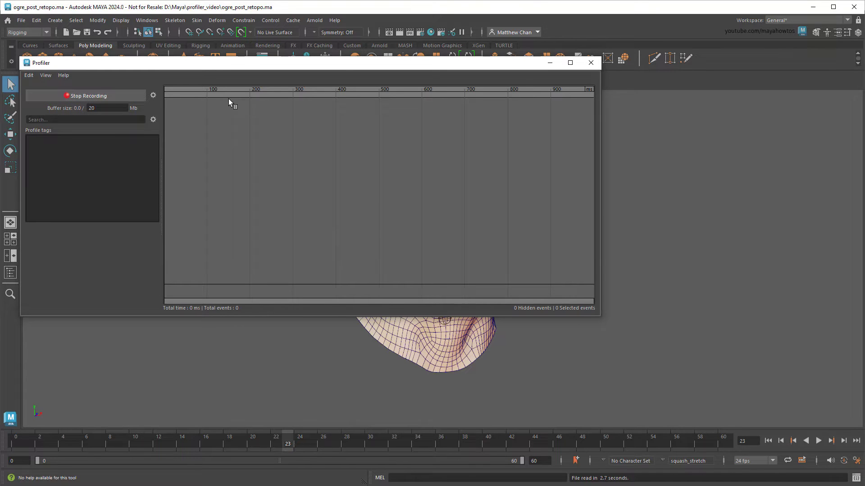
left_click(549, 63)
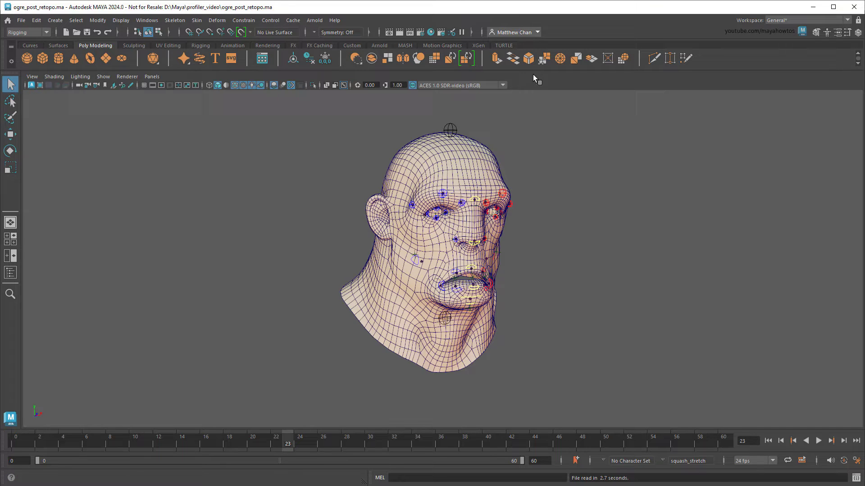
left_click(297, 442)
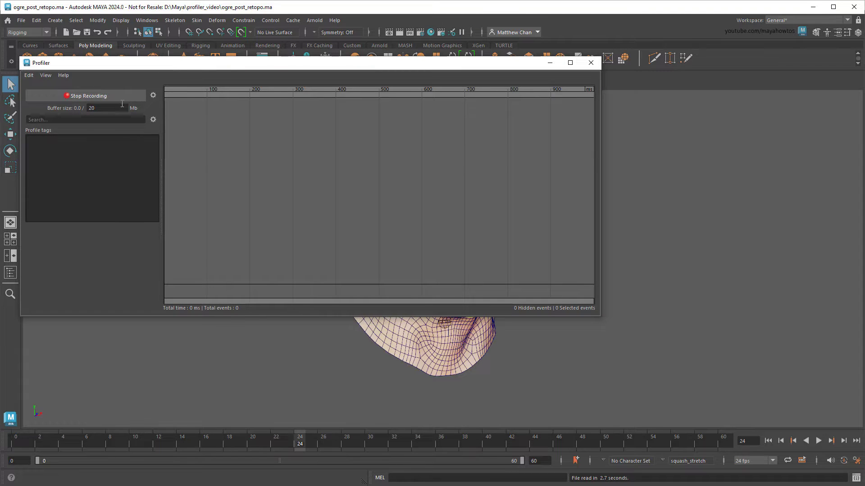
left_click(120, 96)
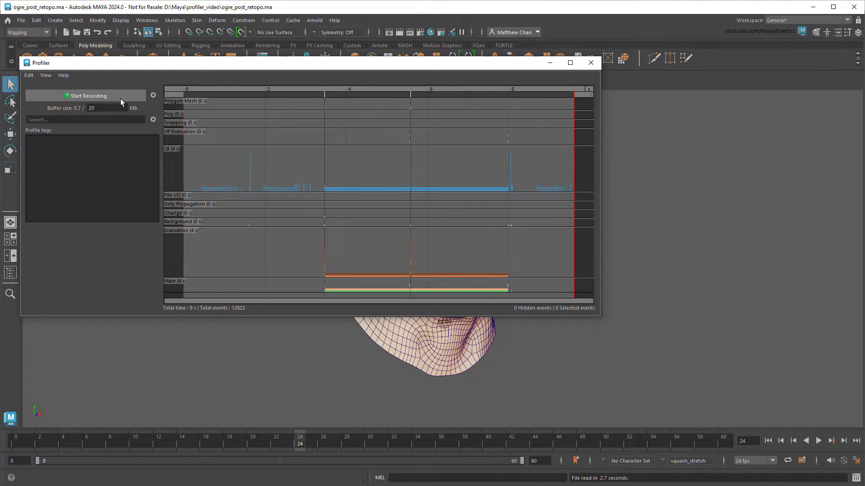
Pan and zoom the Profiler graph onto the Evaluation and Main rows, roughly 2–7 s
middle_click_drag(369, 248, 374, 167, "alt")
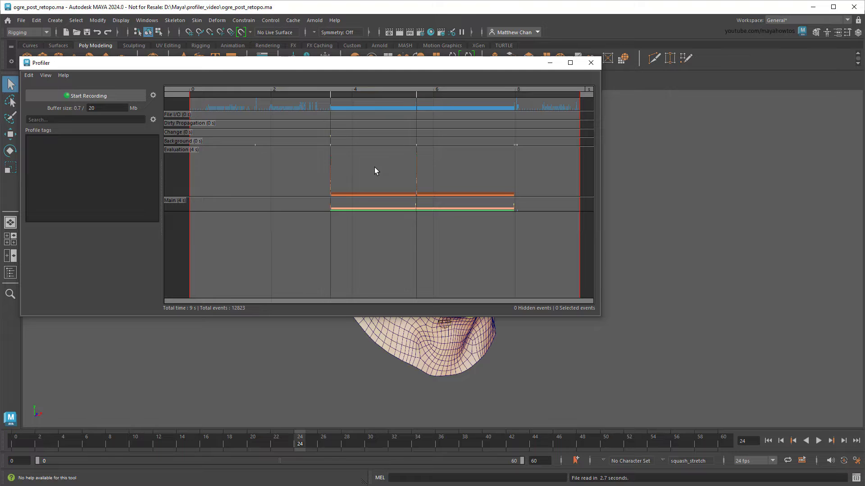
scroll(410, 227, "up", 3)
scroll(416, 249, "up", 2)
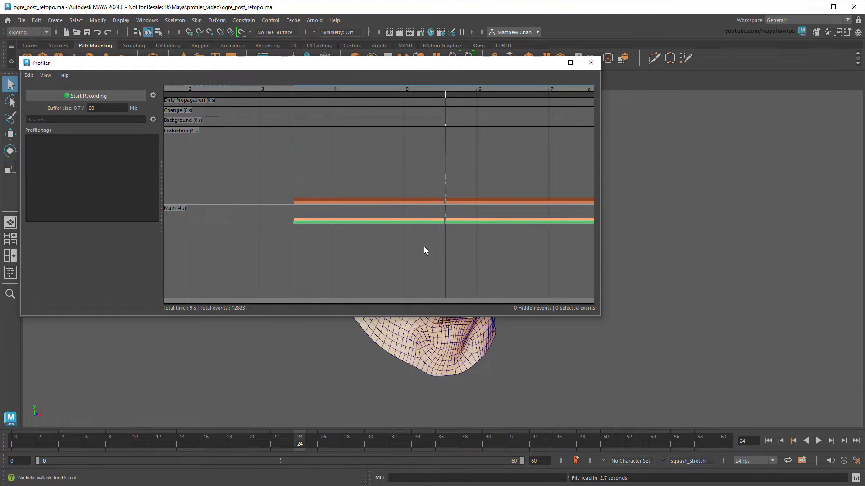
Frame the 2086 ms SetCurrentTime event to inspect it, then frame the whole 9 s recording
left_click(426, 222)
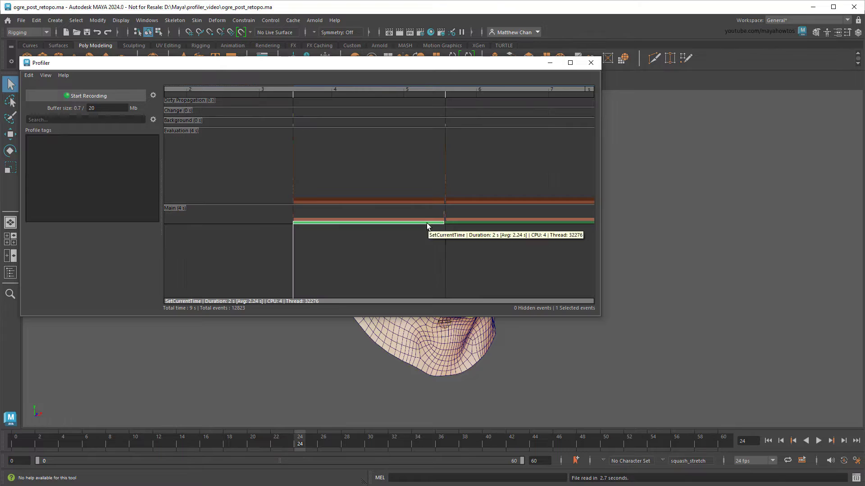
key("f")
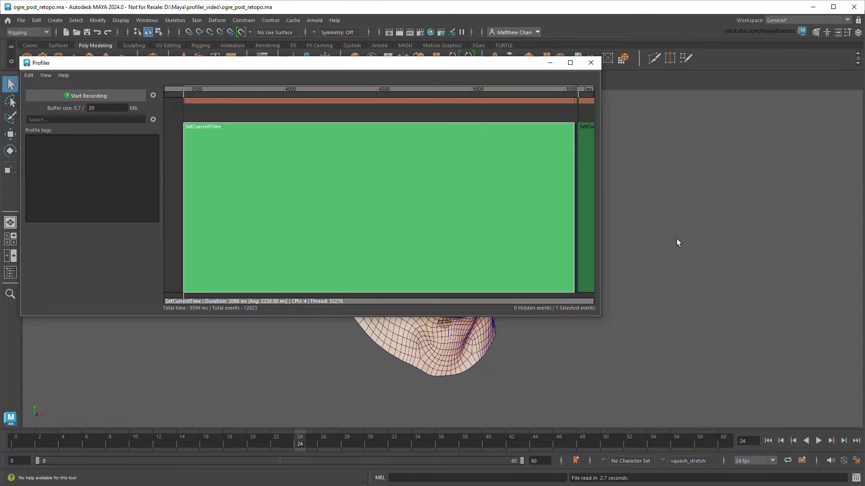
mouse_move(548, 126)
left_click(541, 110)
key("a")
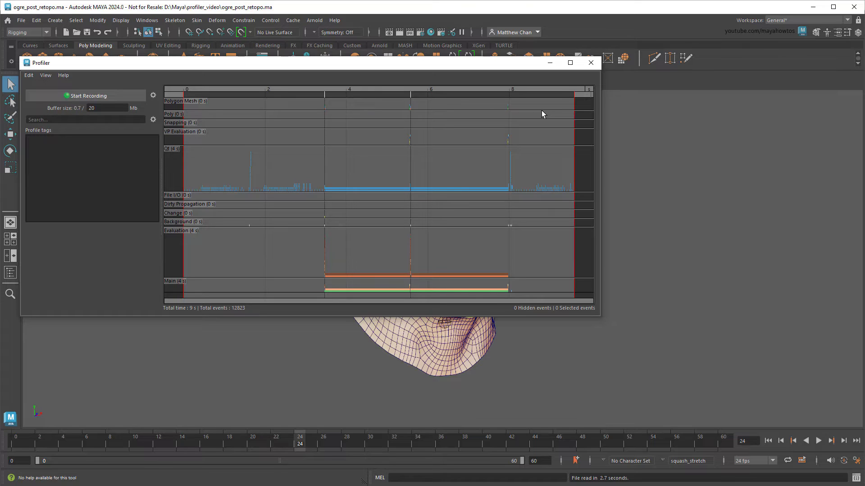
Show the critical path for the 4–6 s events and zoom into the EvaluateNode - polyRetopo1 bars
left_click(391, 94)
right_click(390, 172)
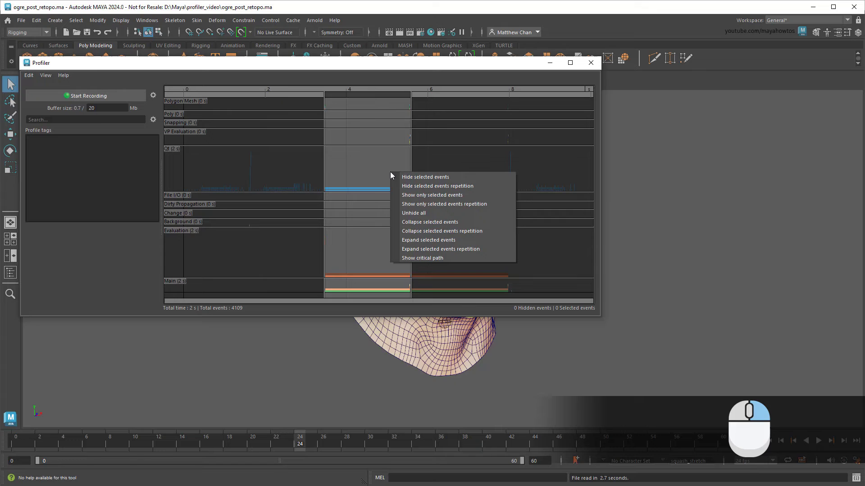
left_click(436, 259)
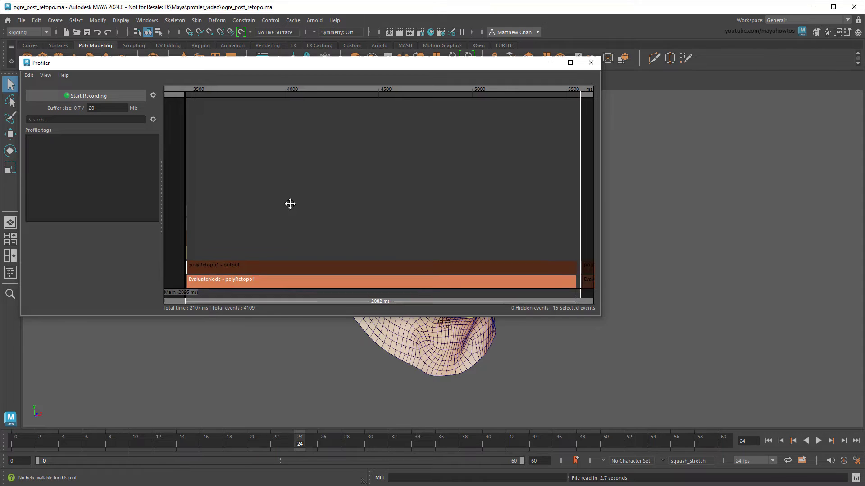
middle_click_drag(289, 202, 440, 115)
middle_click_drag(366, 144, 313, 165)
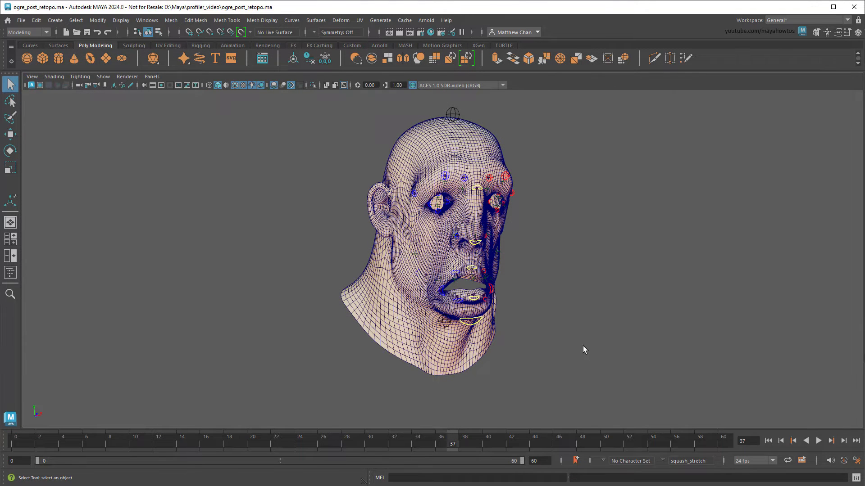
Retopologize the ogre head mesh with Mesh > Retopologize
left_click(404, 314)
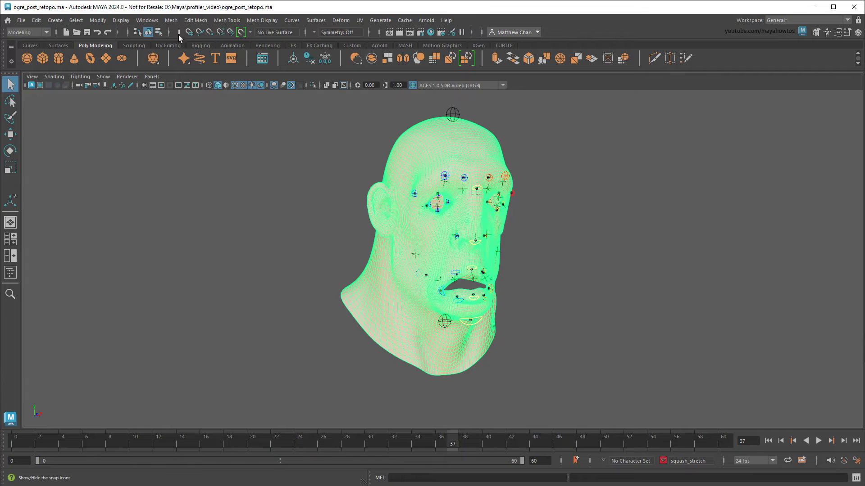
left_click(171, 20)
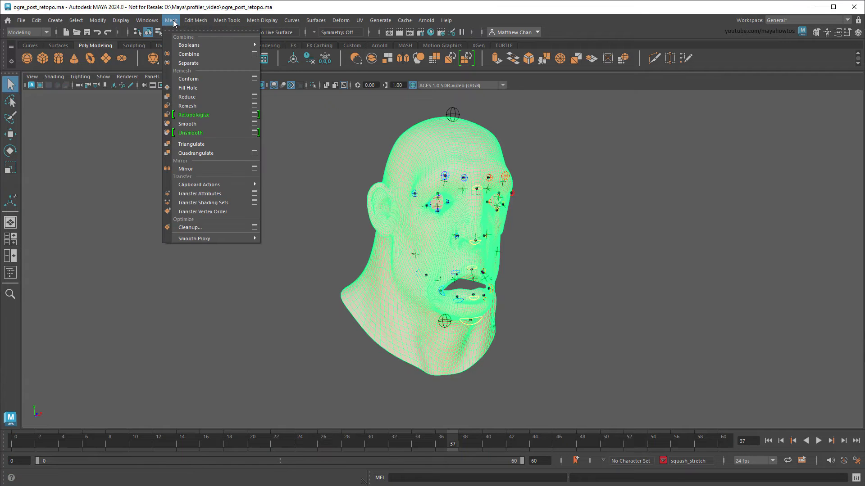
left_click(227, 115)
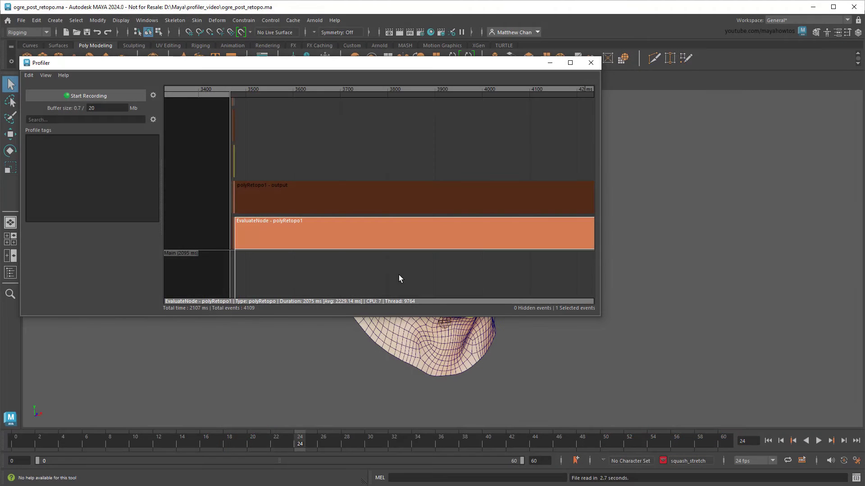
Search the Profiler for 'skinCluster', highlighting its 22 matching events
left_click(77, 121)
type("skinCluster")
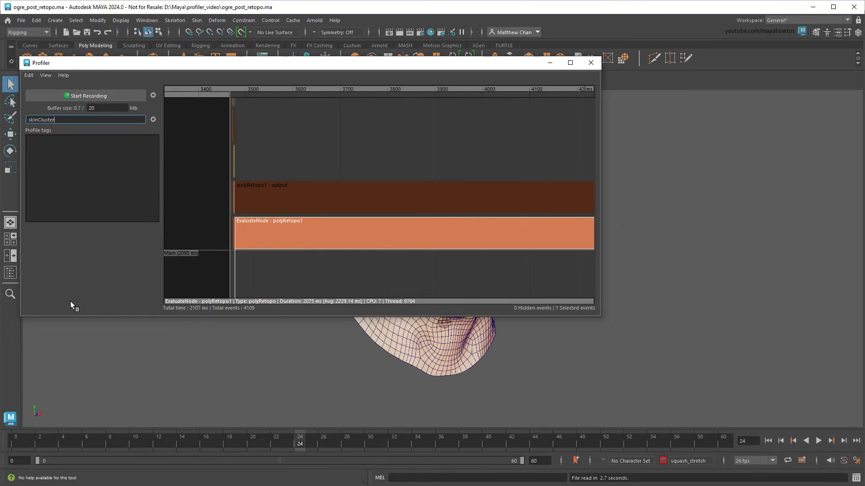
key("Return")
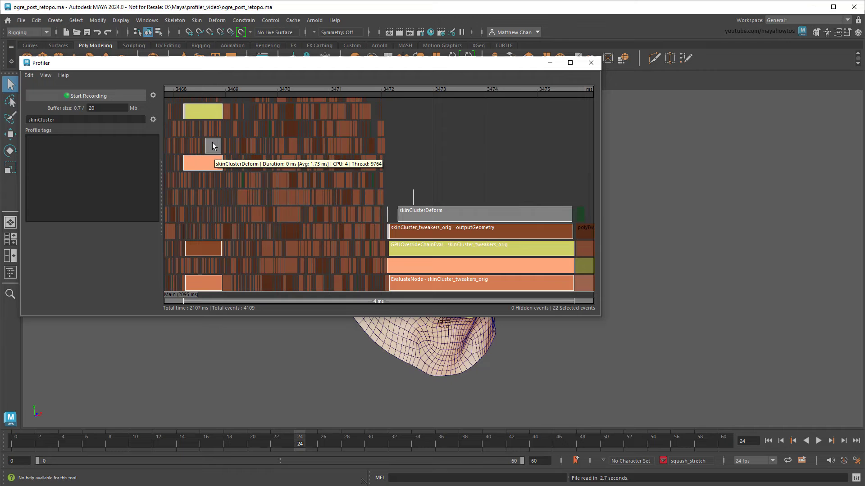
Switch the Profiler to CPU View and pan to the CPU 7 lane
left_click(45, 76)
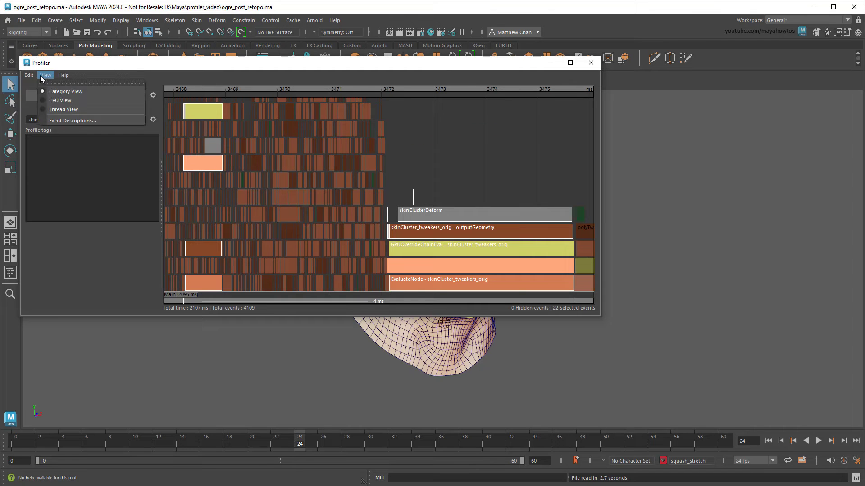
left_click(85, 100)
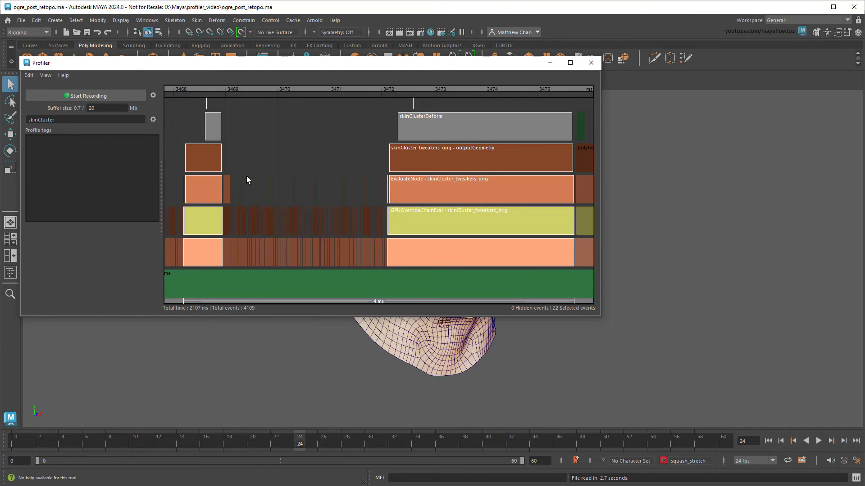
scroll(297, 185, "down", 2)
scroll(297, 185, "down", 1)
middle_click_drag(359, 230, 471, 263)
Browse the thread lanes in Thread View, then return to Category View
left_click(45, 76)
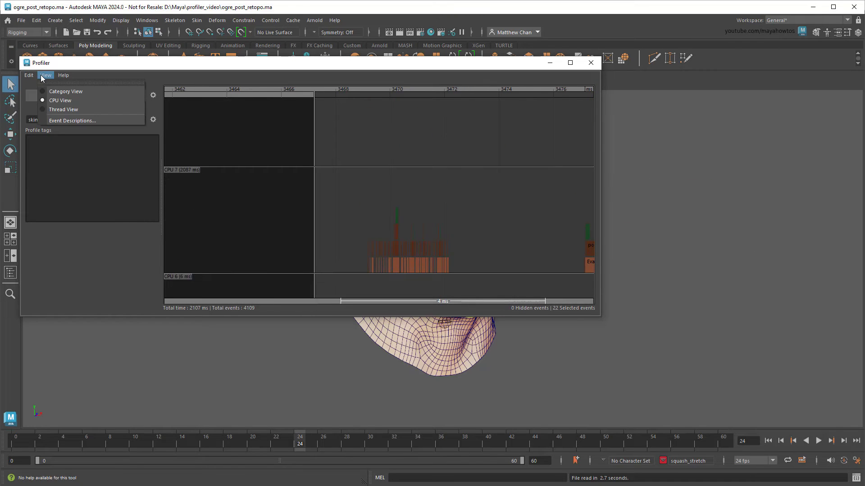
left_click(60, 111)
scroll(405, 211, "down", 3)
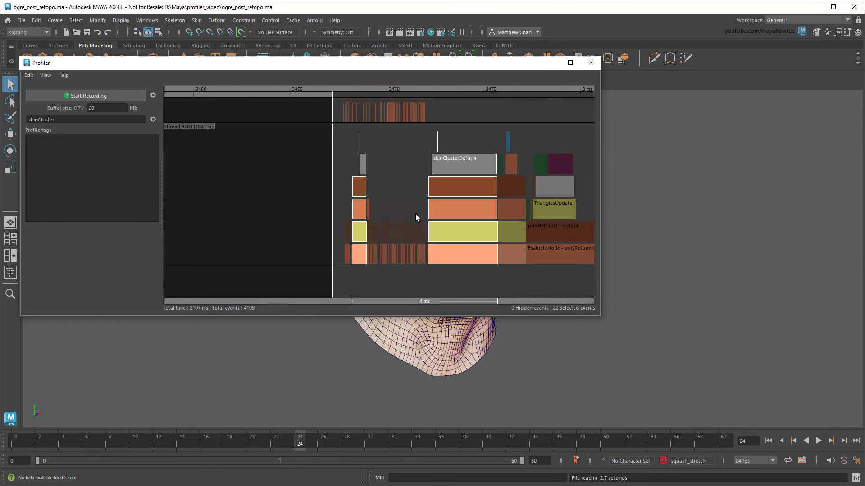
middle_click_drag(354, 205, 290, 119)
left_click(46, 75)
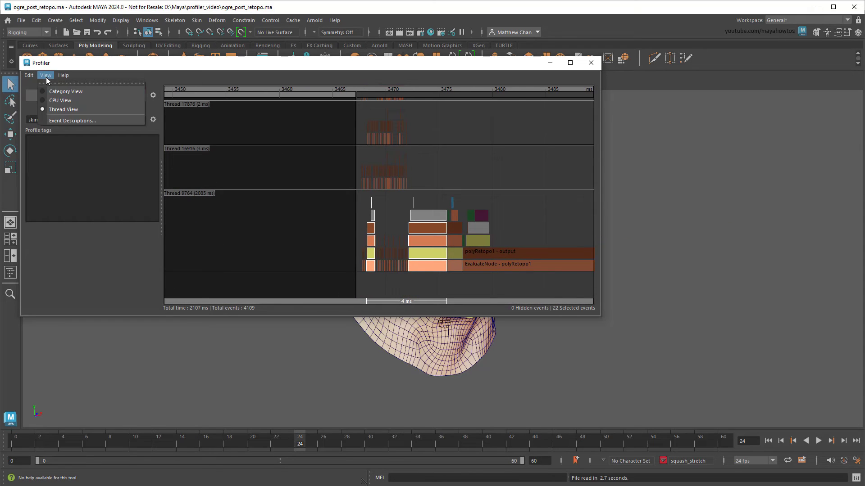
left_click(66, 96)
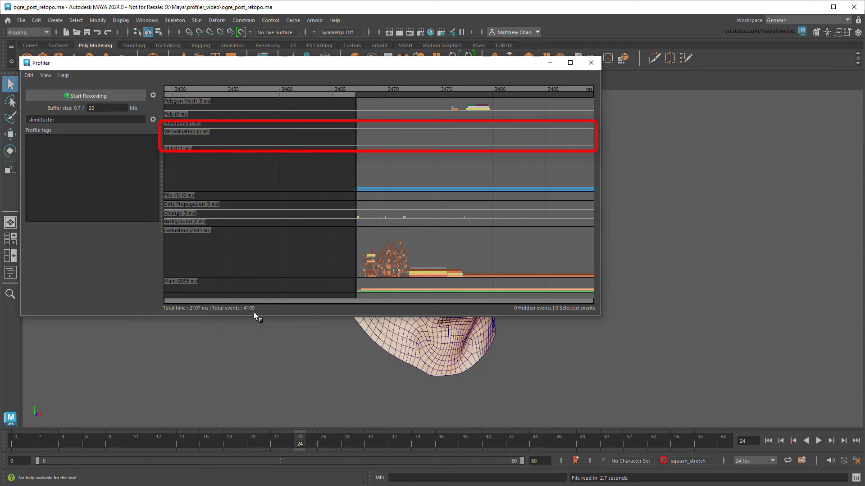
Drag the Profiler graph down to reveal Bif/VP_Volume, Bif/Shape and BifrostGraph rows
middle_click_drag(258, 178, 282, 286)
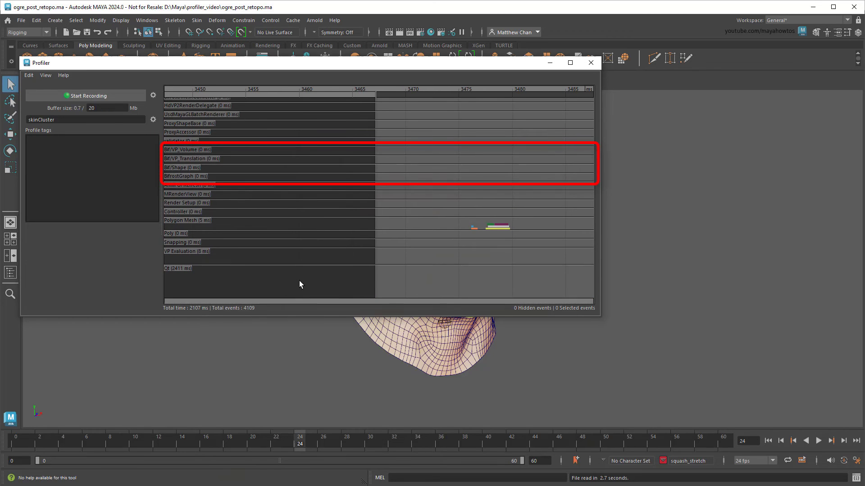